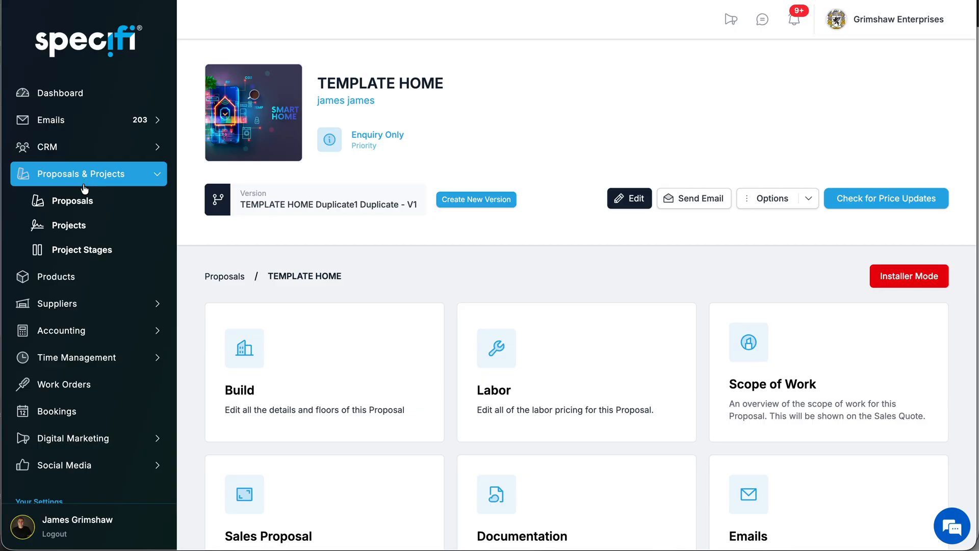
- Open the TEMPLATE HOME proposal's Build section, review its floors and rooms, and open the Comms Room
click(306, 380)
scroll(481, 365, down, 1)
scroll(481, 365, down, 2)
scroll(481, 365, up, 1)
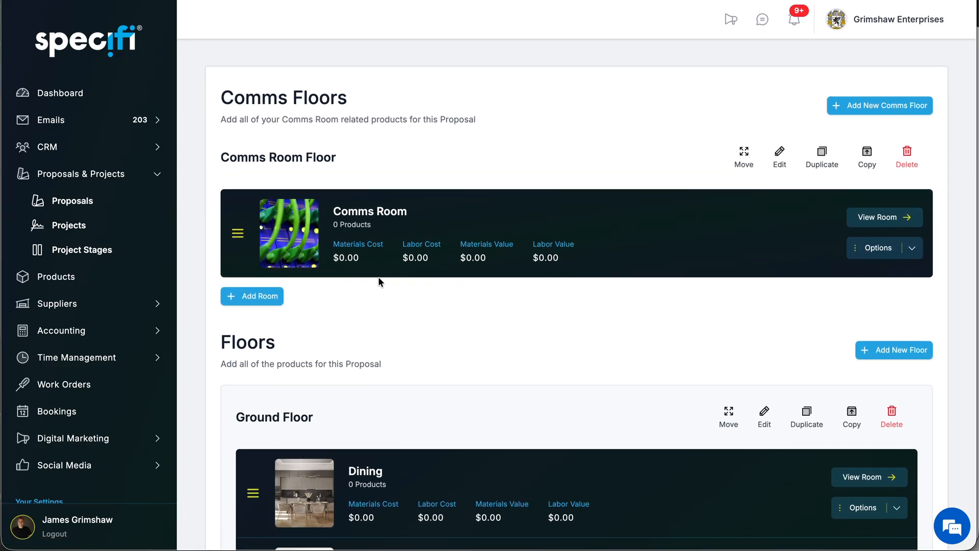
scroll(467, 332, down, 4)
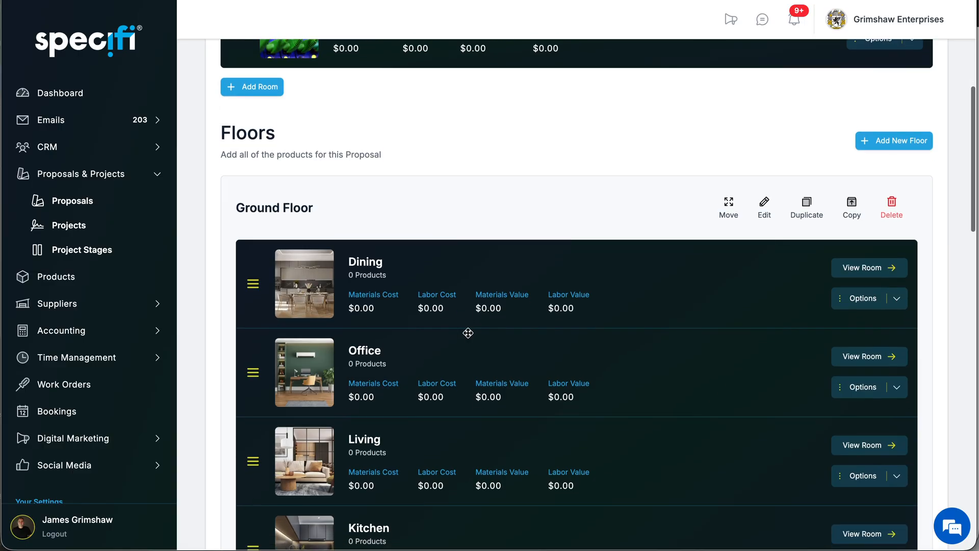
scroll(467, 332, down, 8)
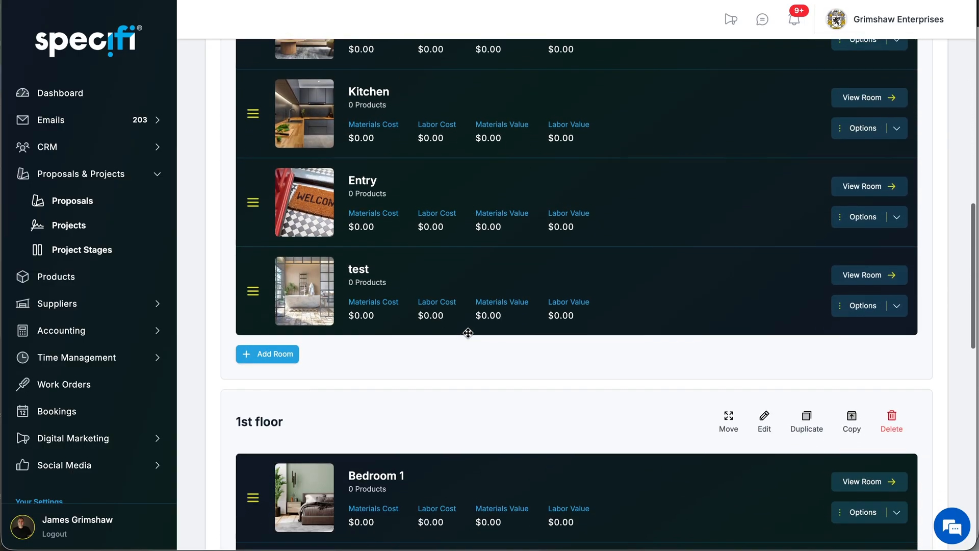
scroll(468, 333, up, 11)
scroll(469, 337, up, 1)
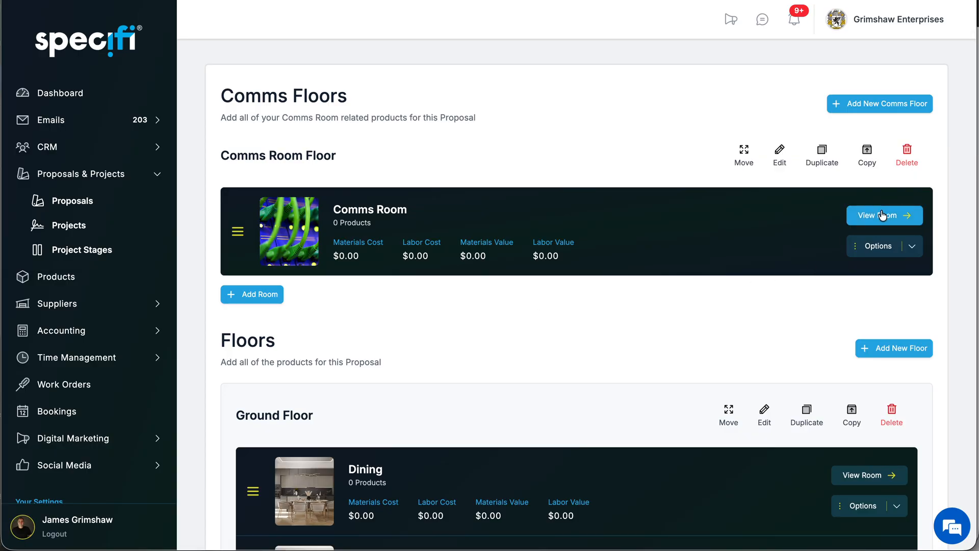
click(881, 215)
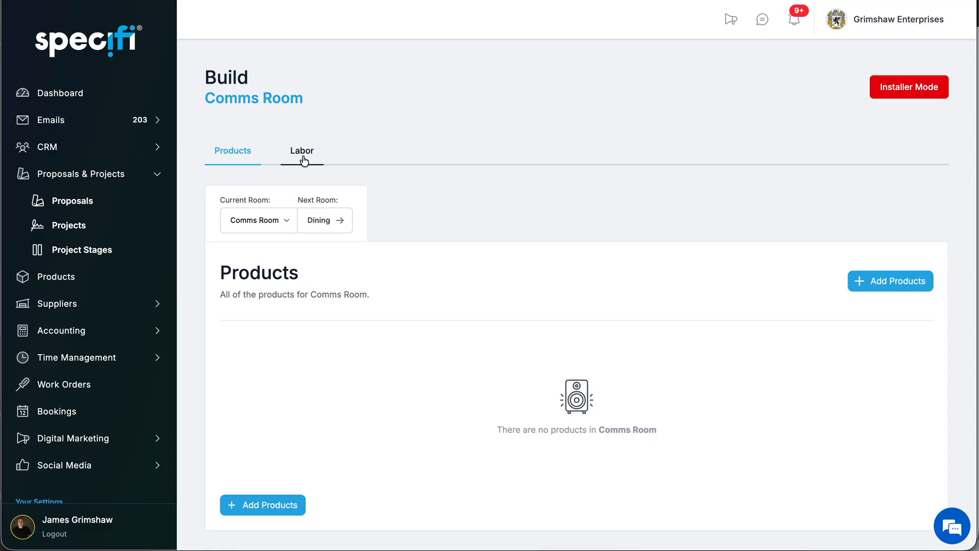
- Try out the Installer Mode switch for the Comms Room and return it to its original state
click(906, 97)
click(906, 96)
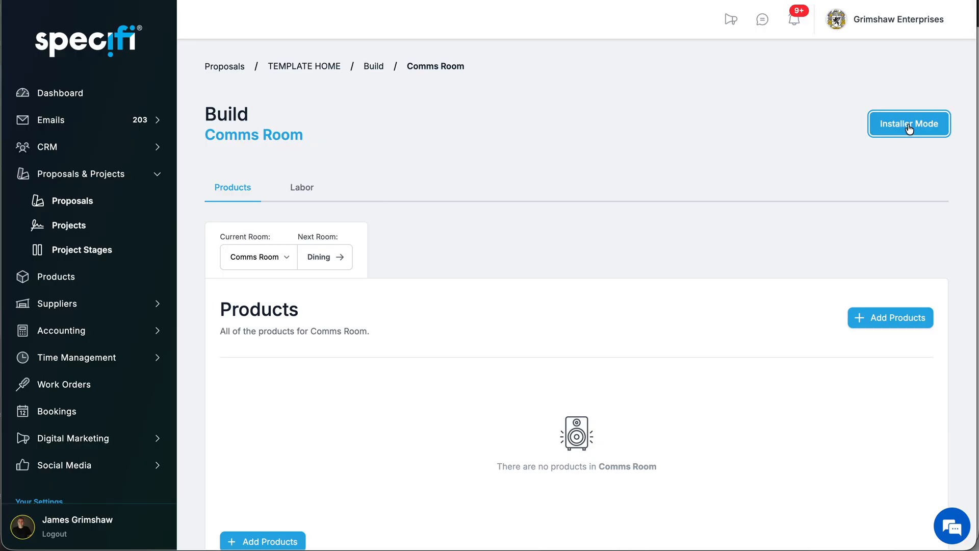
click(909, 129)
click(909, 129)
- Start adding the recently used Lutron LUT-LRF2-OCR2B-P-WH sensor to the Comms Room, with Sherpa Technology Group as supplier
scroll(788, 212, down, 1)
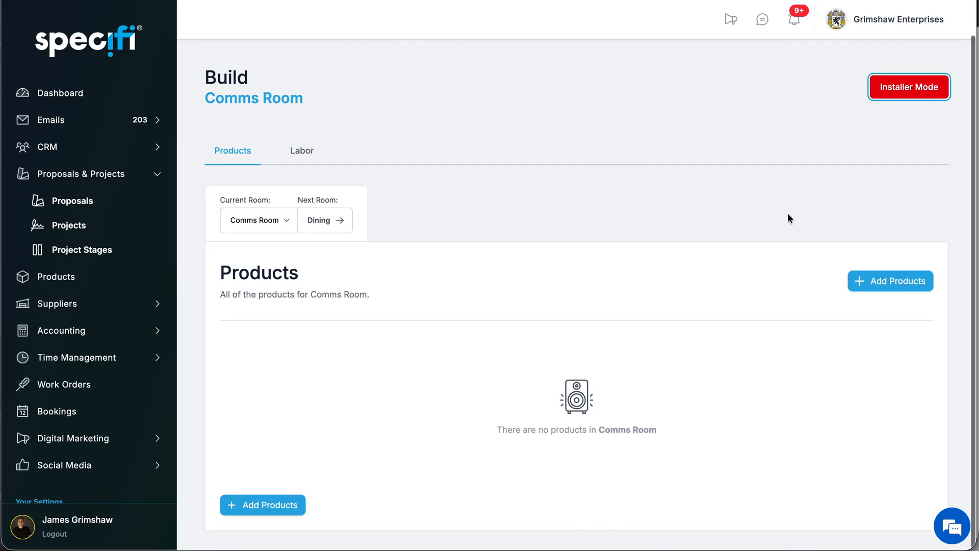
click(892, 290)
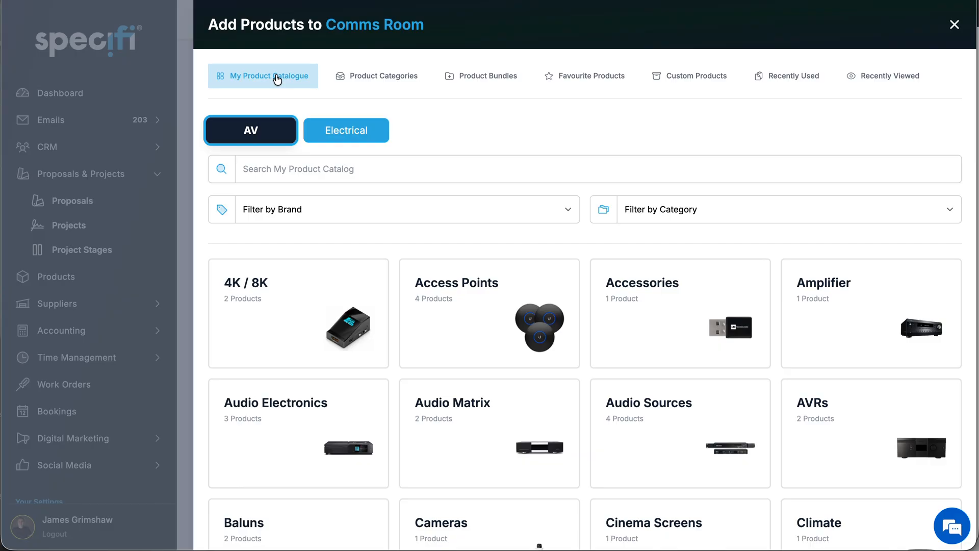
click(379, 85)
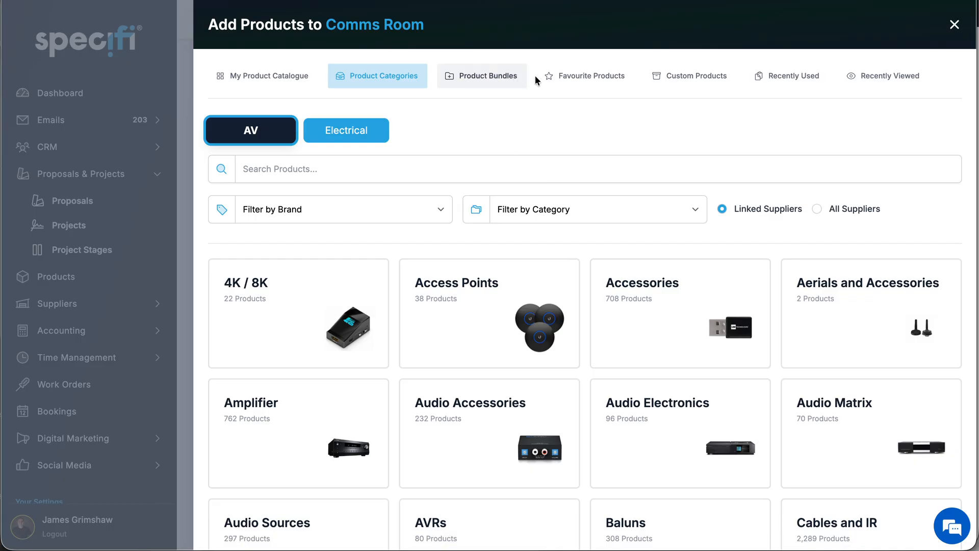
click(789, 85)
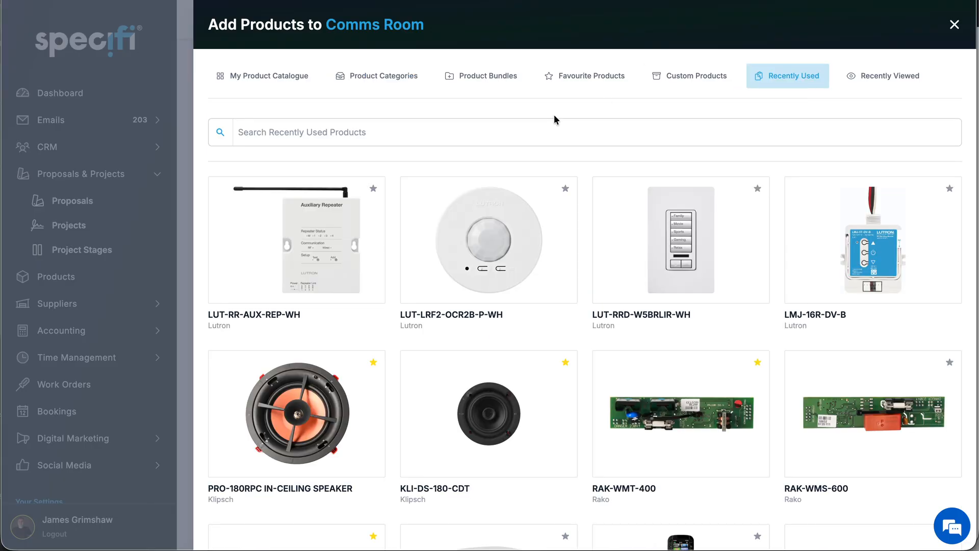
click(484, 235)
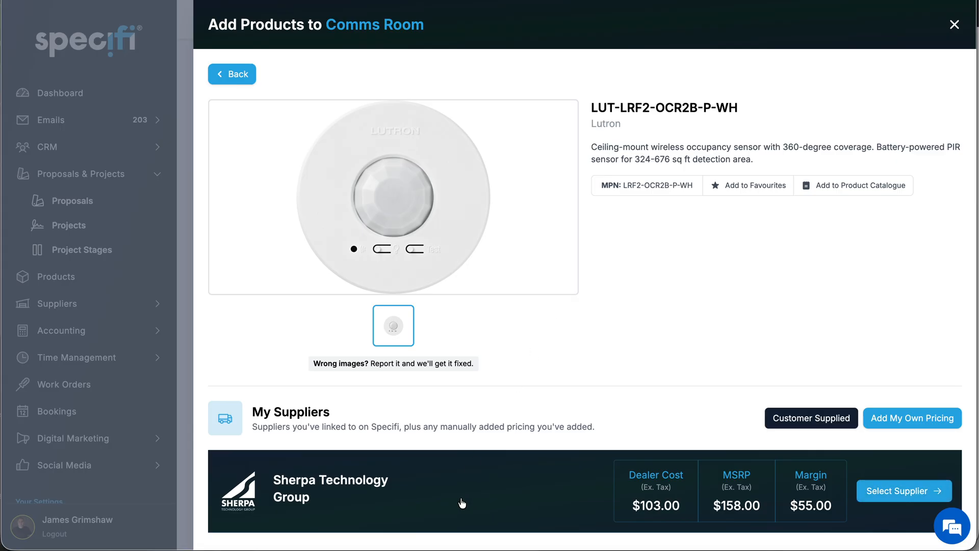
click(460, 498)
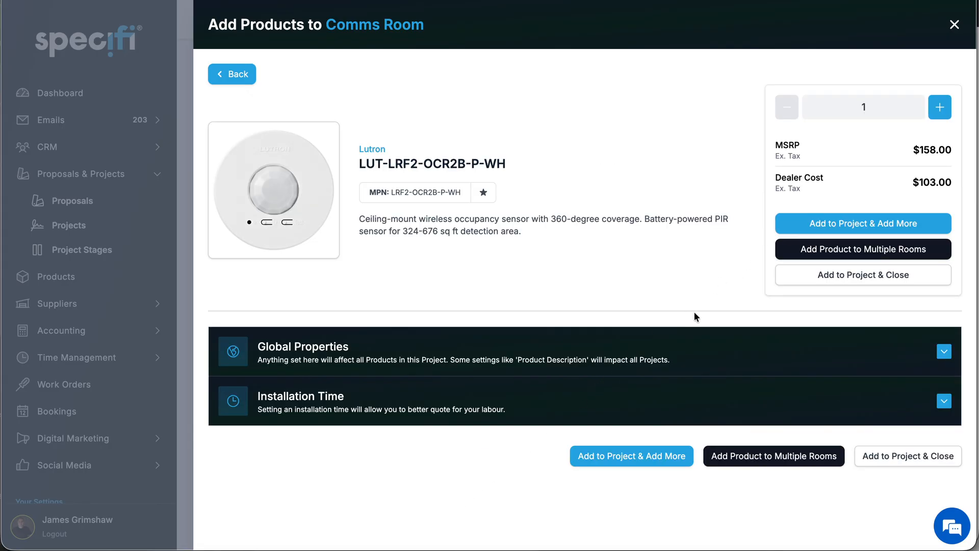
- Expand the sensor's Global Properties and make the name override the default for this product
click(622, 355)
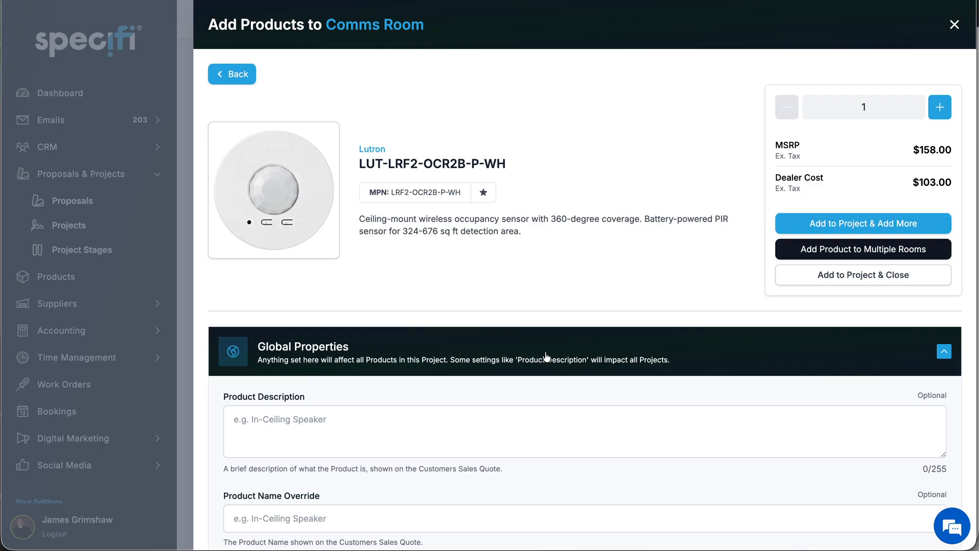
scroll(546, 356, down, 3)
scroll(546, 356, up, 2)
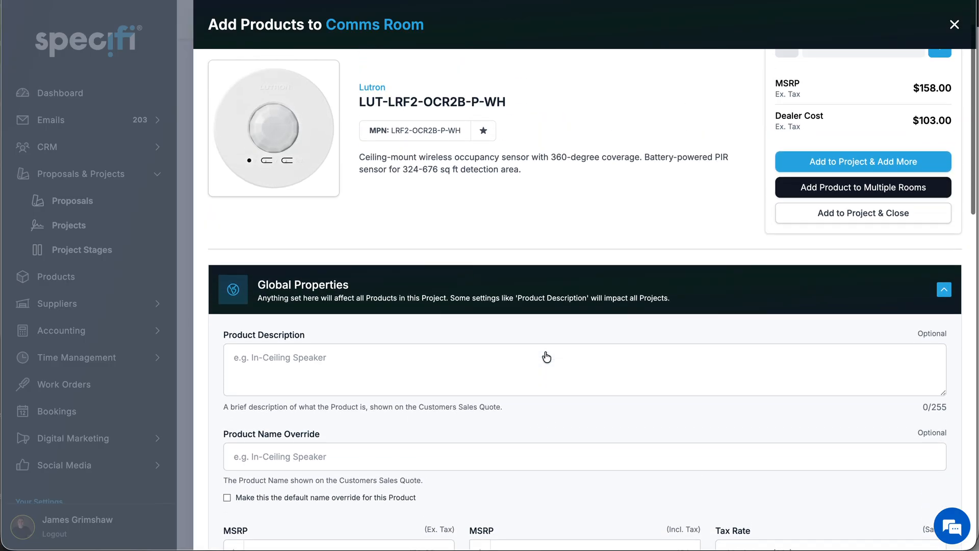
scroll(546, 356, up, 1)
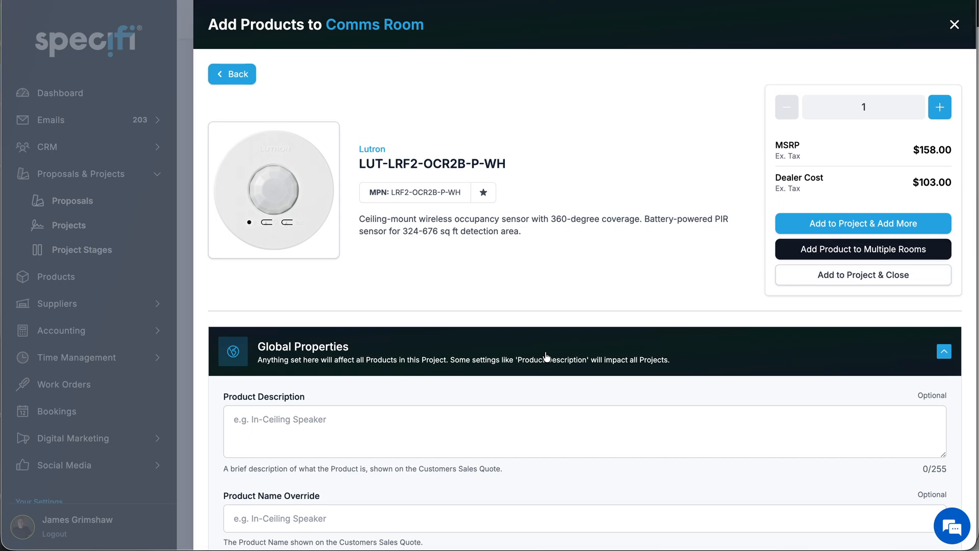
scroll(546, 356, down, 1)
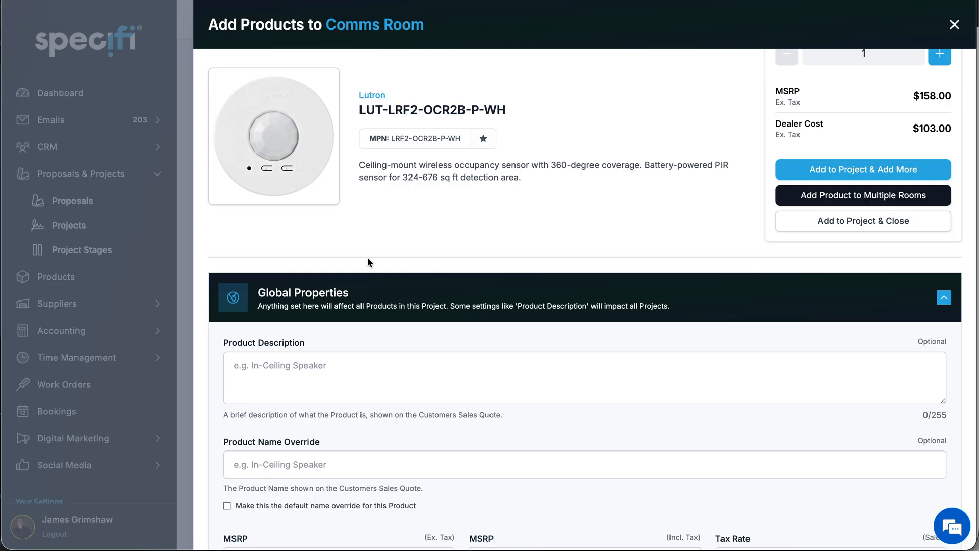
scroll(359, 356, down, 3)
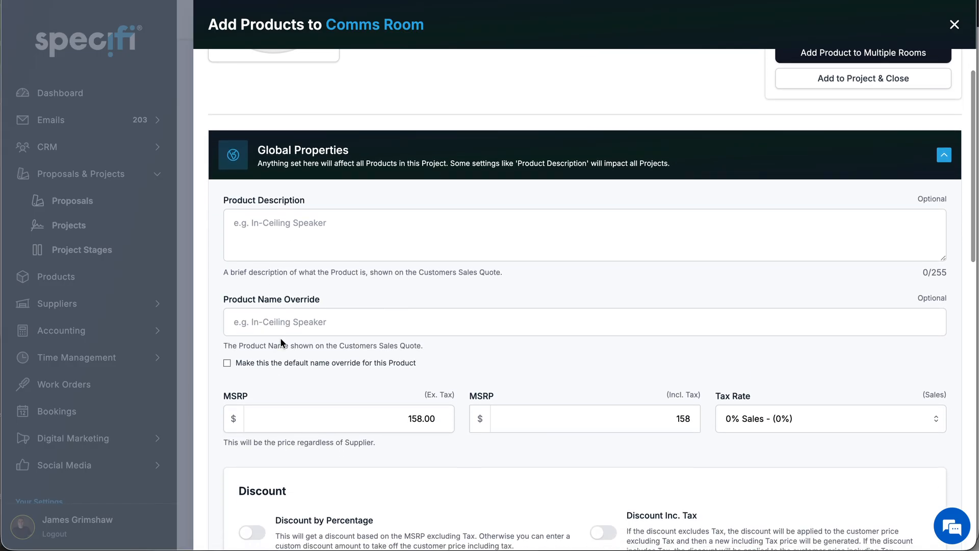
scroll(300, 301, up, 4)
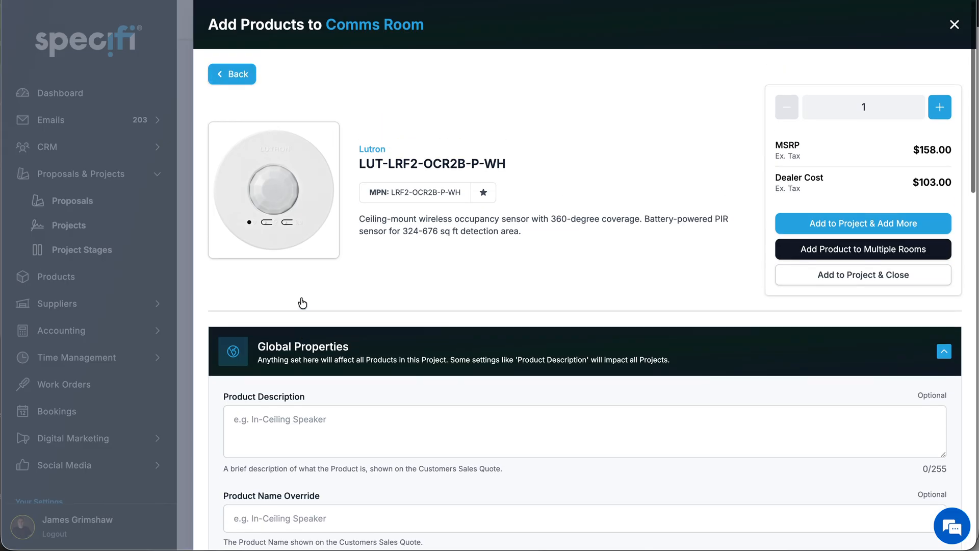
scroll(383, 251, down, 3)
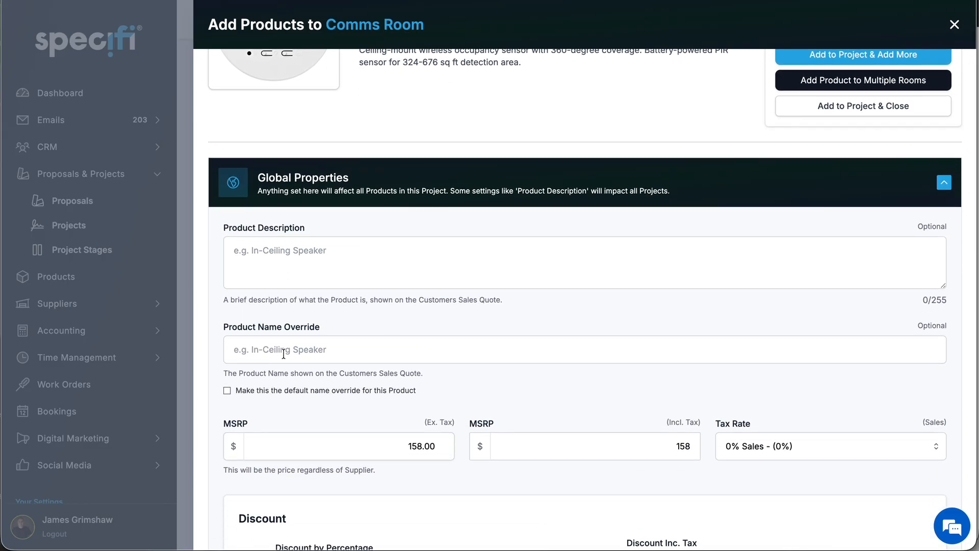
click(228, 391)
- Try the Discount by Percentage and Discount Inc. Tax options for the sensor, leaving both switched off
scroll(431, 360, down, 3)
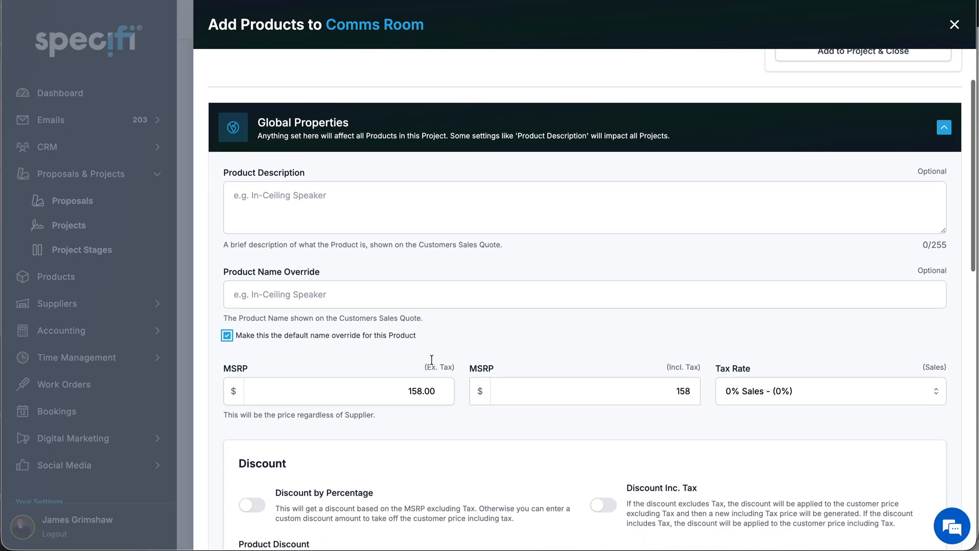
scroll(431, 360, down, 1)
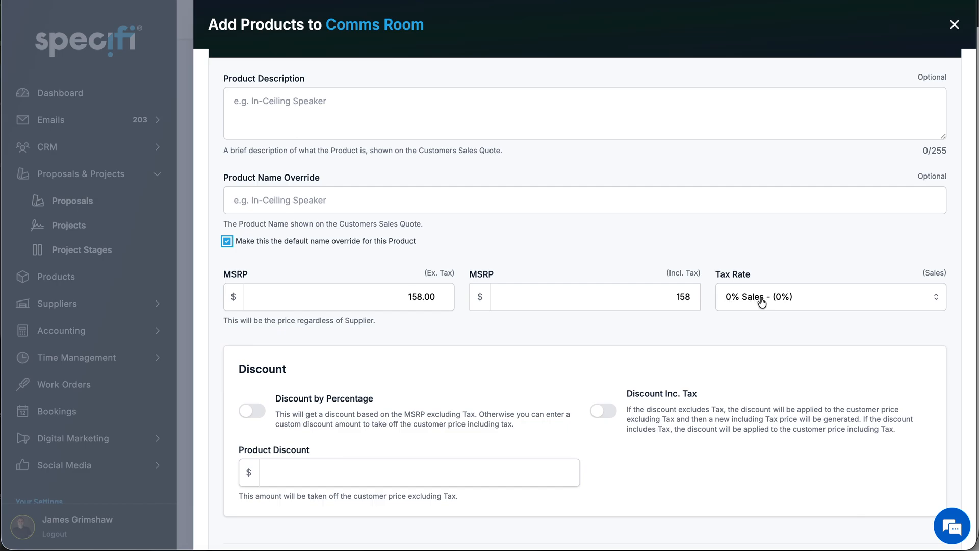
scroll(580, 358, down, 3)
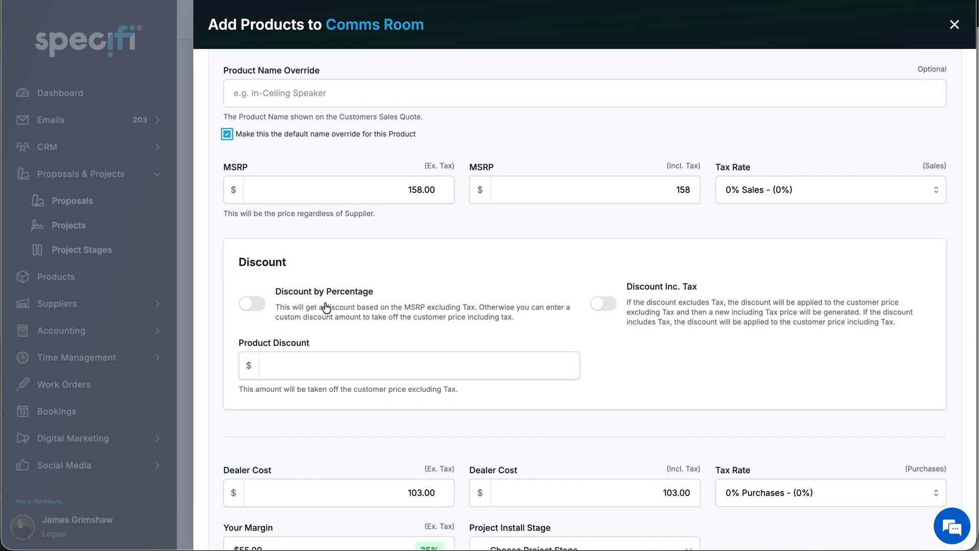
click(255, 304)
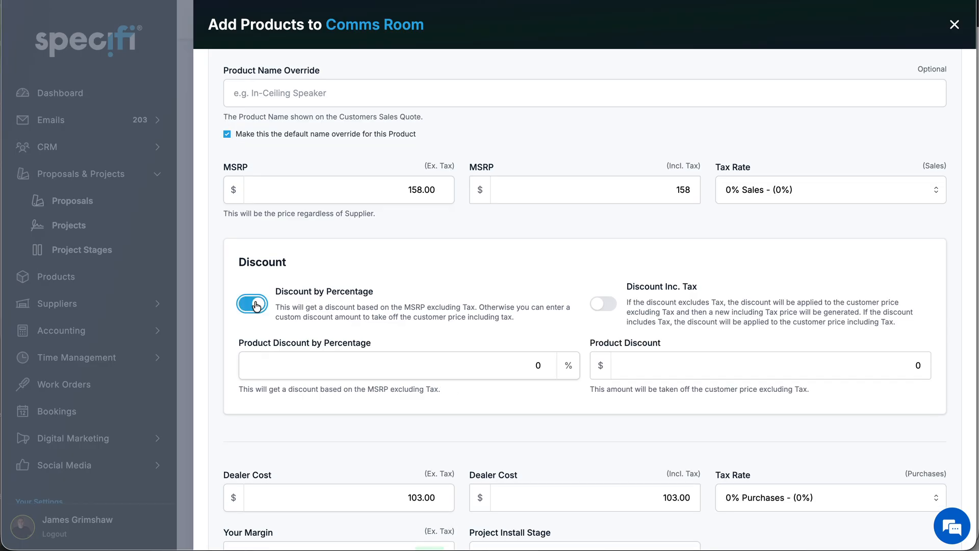
click(602, 306)
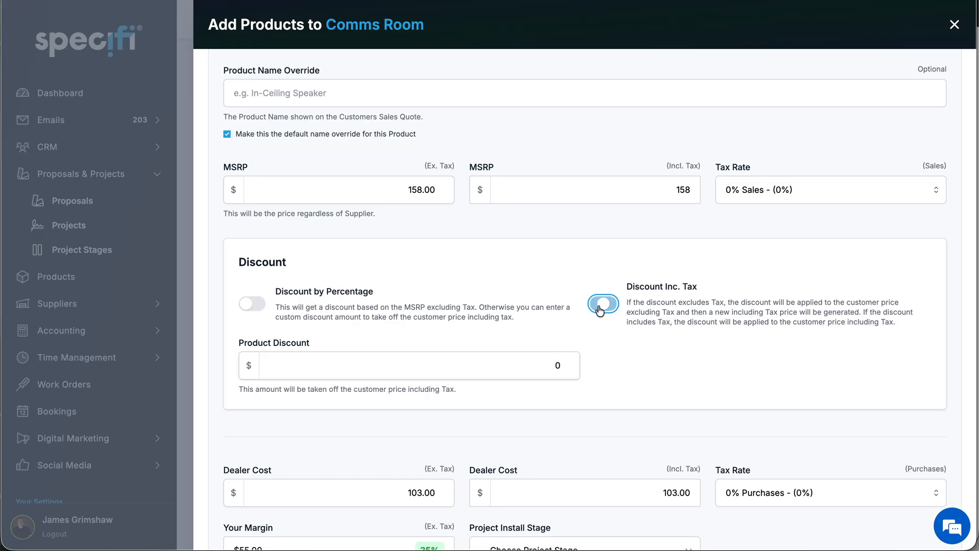
click(601, 306)
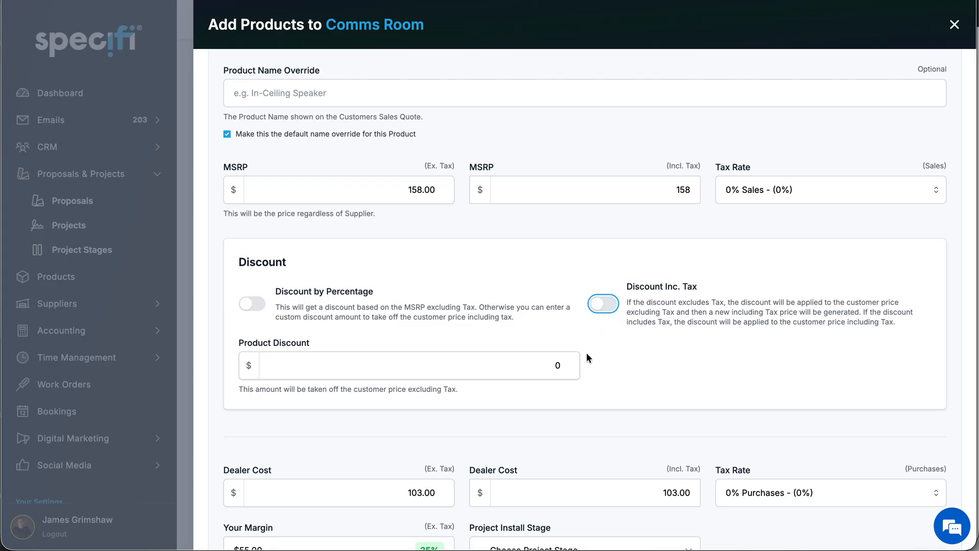
- Set the sensor's project install stage to Fit Out
scroll(587, 355, down, 2)
scroll(586, 352, down, 2)
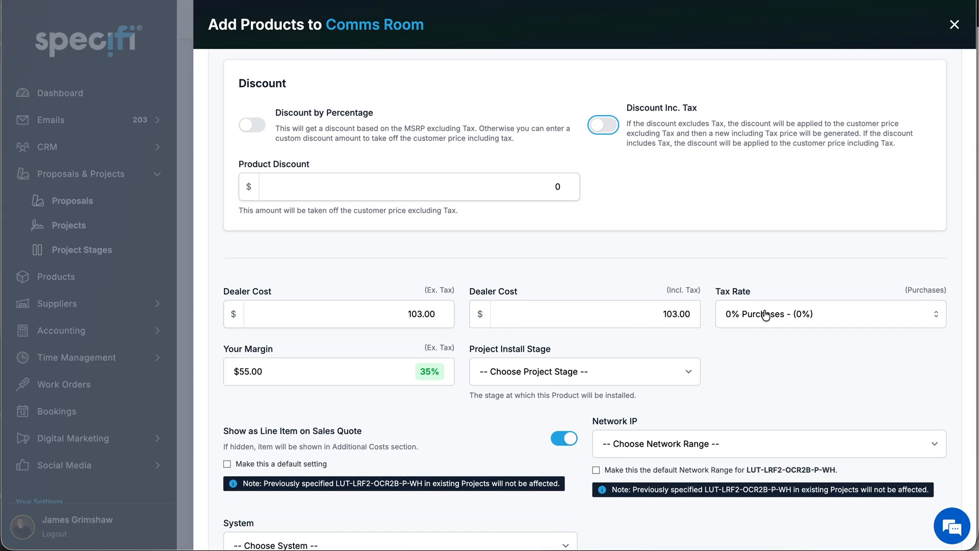
scroll(507, 397, down, 2)
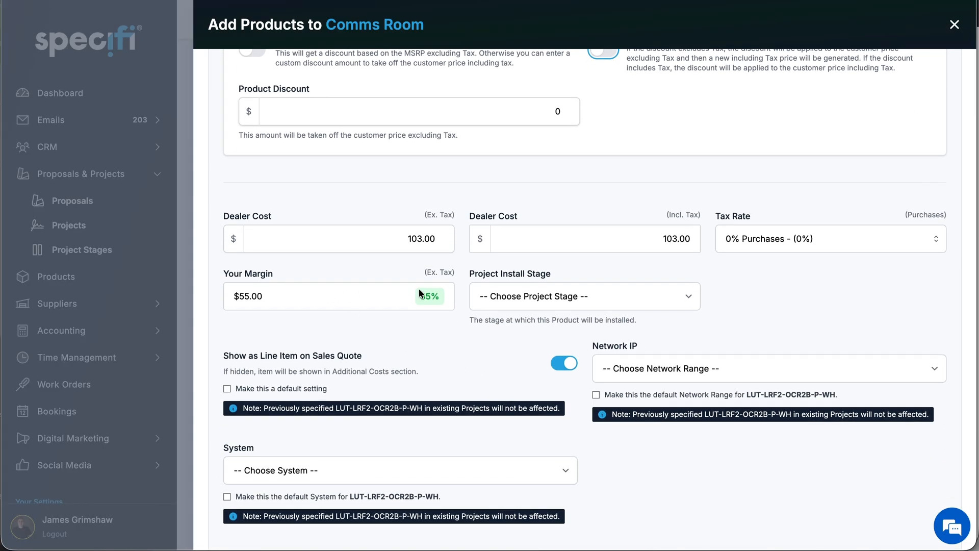
click(549, 304)
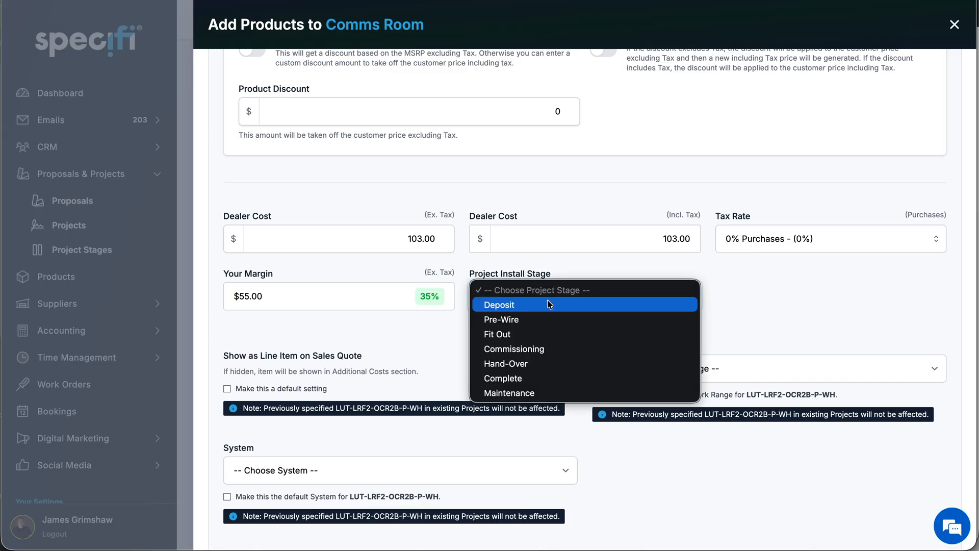
click(526, 336)
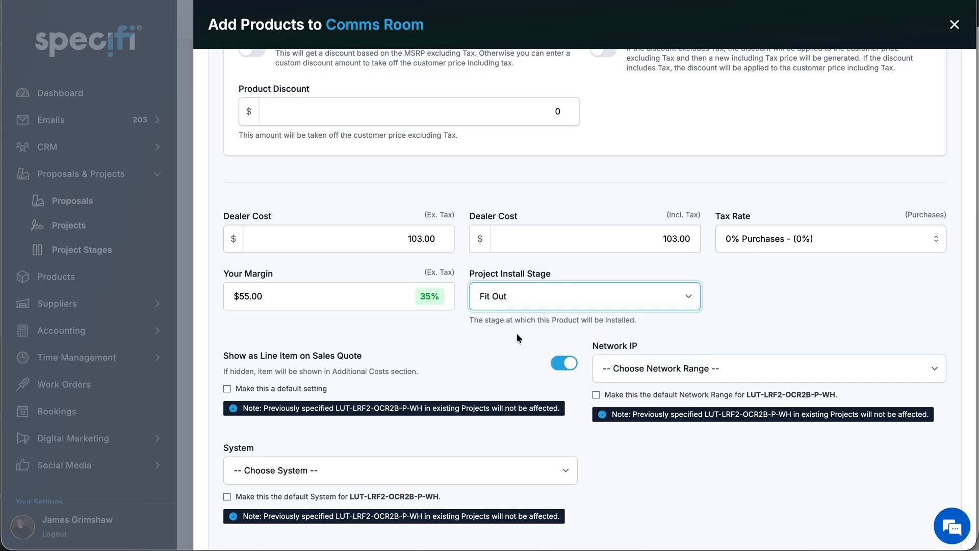
- Assign the sensor the network range Network Infrastructure - 10.10.10.[2 - 10] and the system Lighting Control
scroll(511, 332, down, 2)
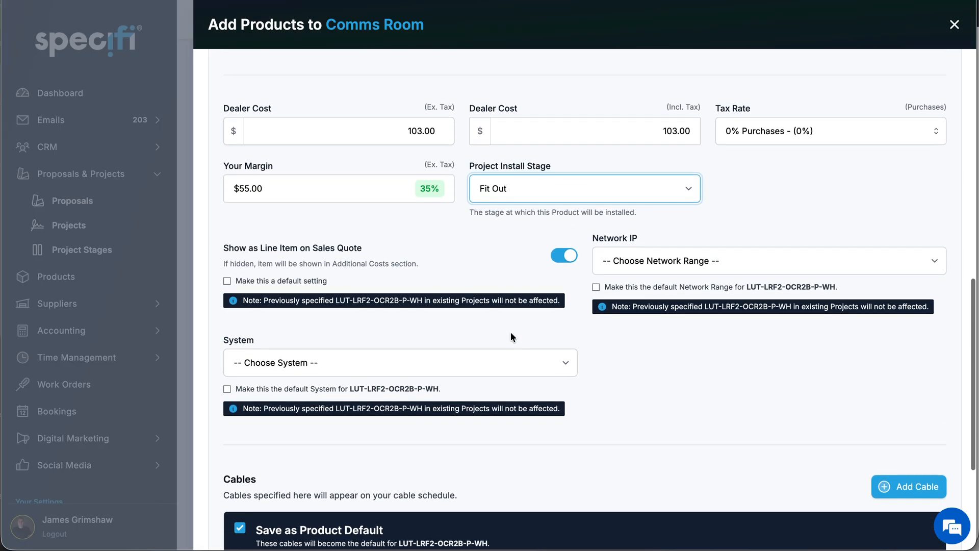
click(628, 264)
click(628, 265)
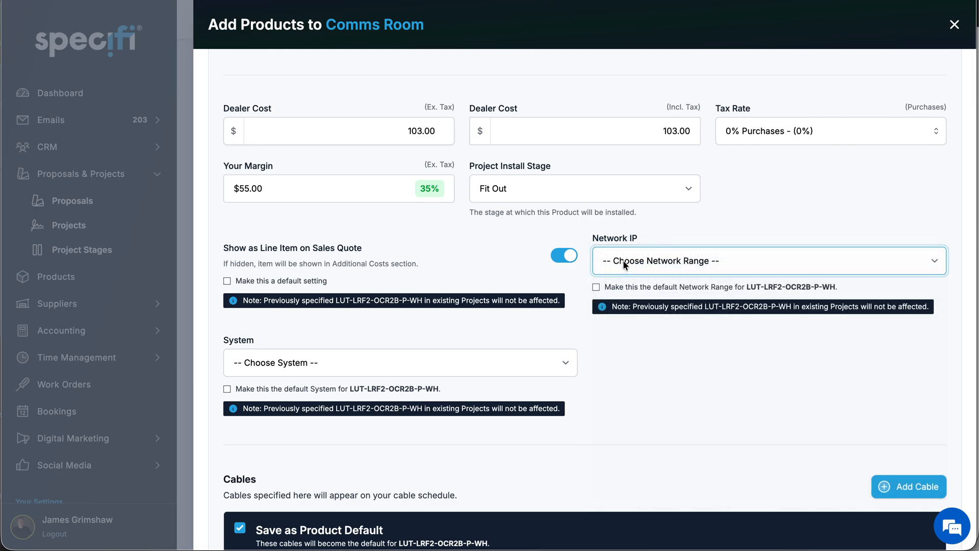
click(291, 368)
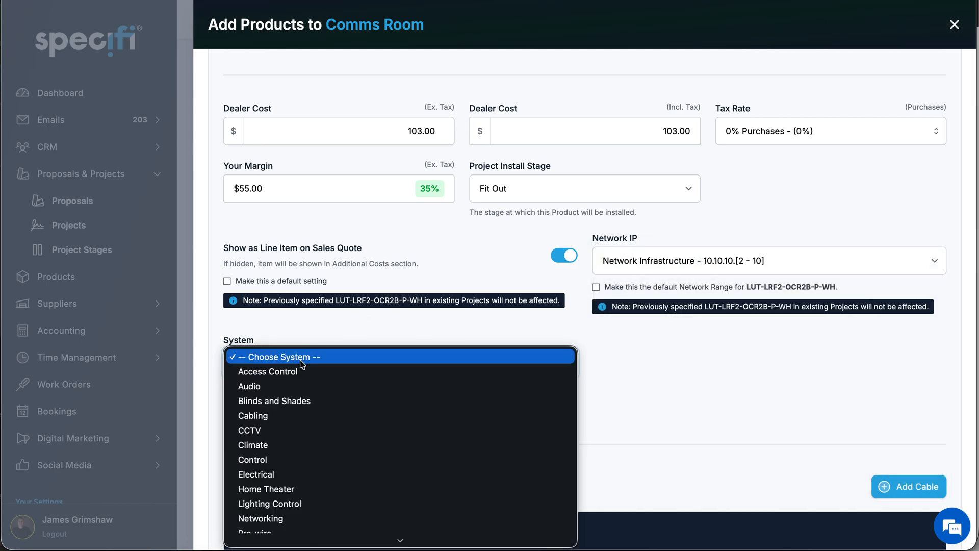
click(278, 504)
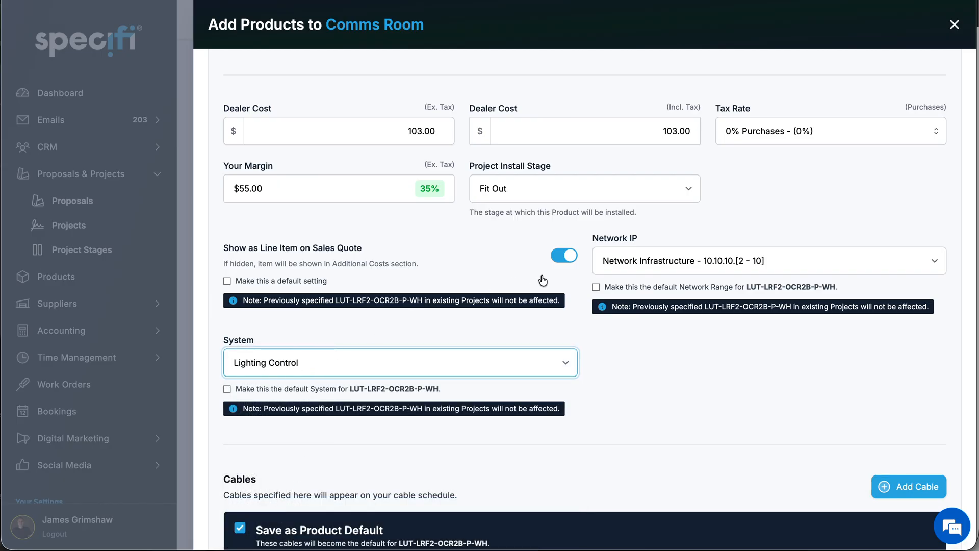
- Add a 240v 4 core cable with the purpose Alarm to the sensor
scroll(545, 307, down, 4)
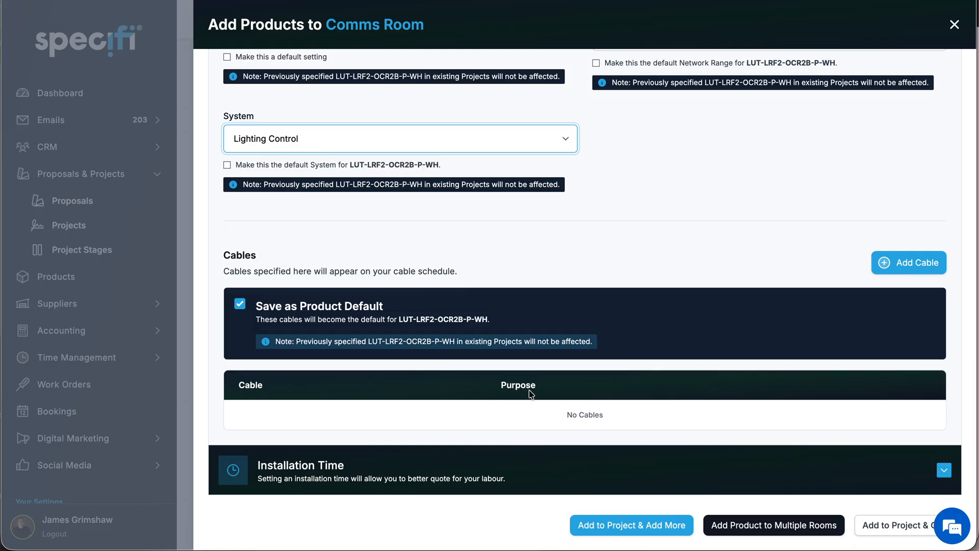
click(897, 263)
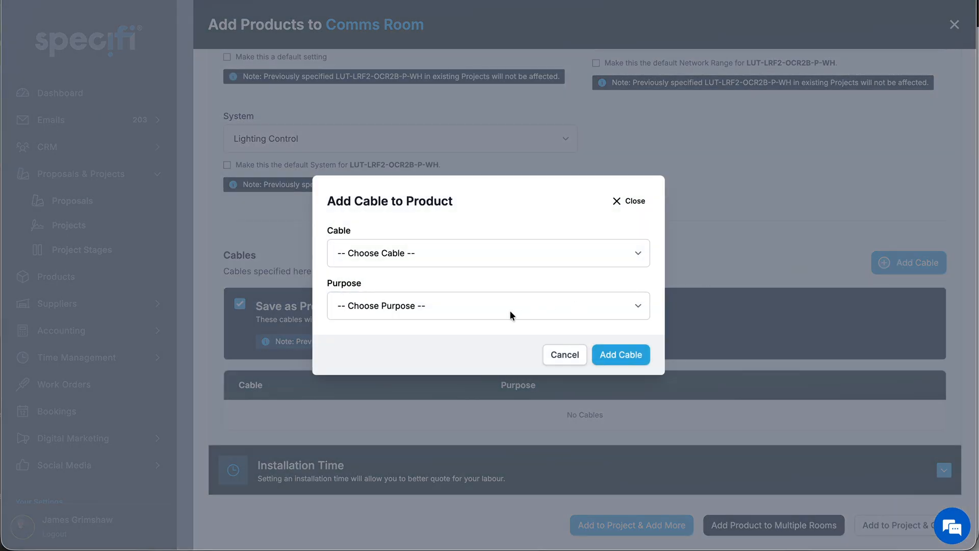
click(466, 246)
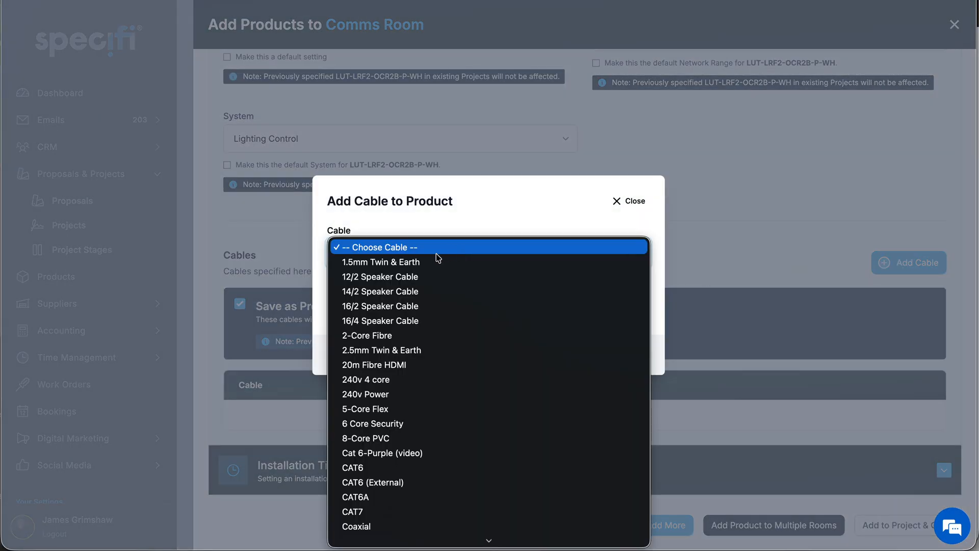
click(371, 378)
click(416, 305)
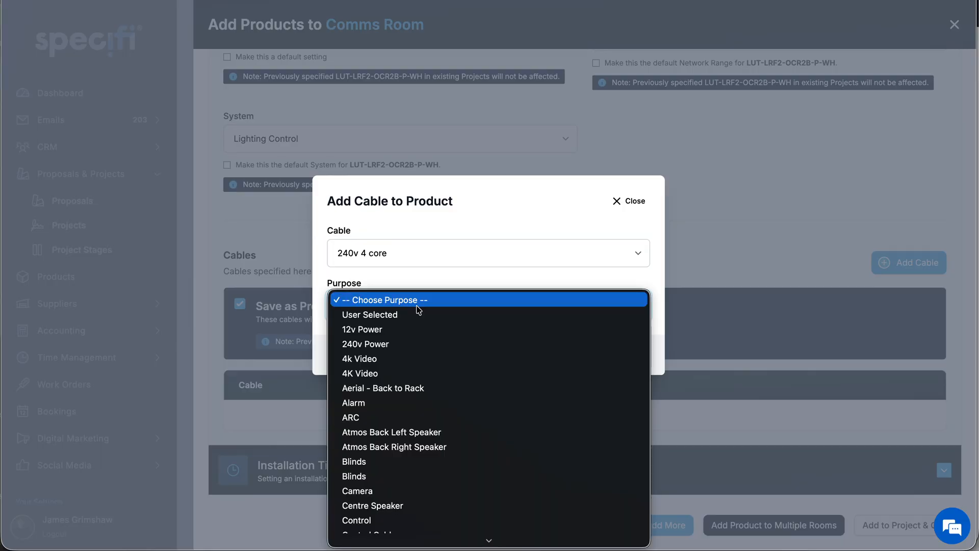
click(376, 403)
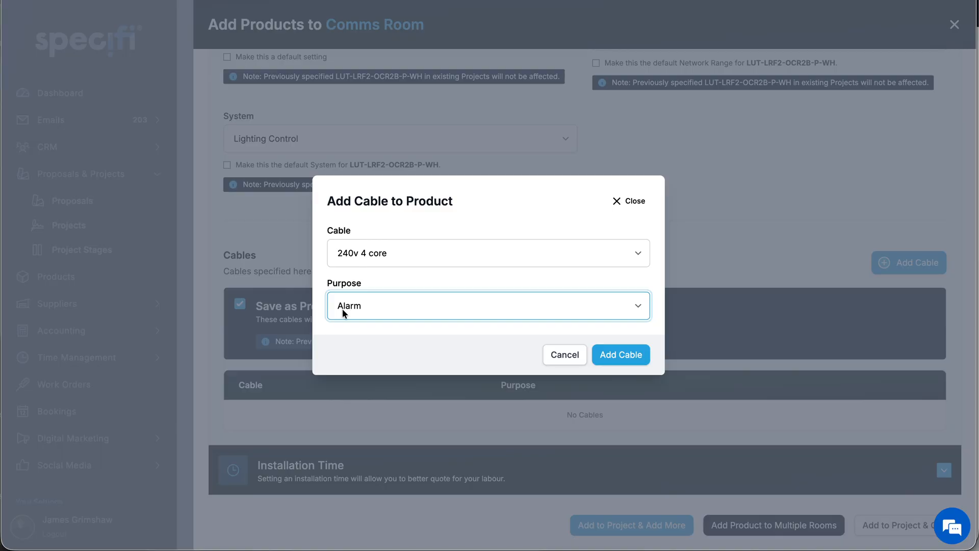
click(620, 355)
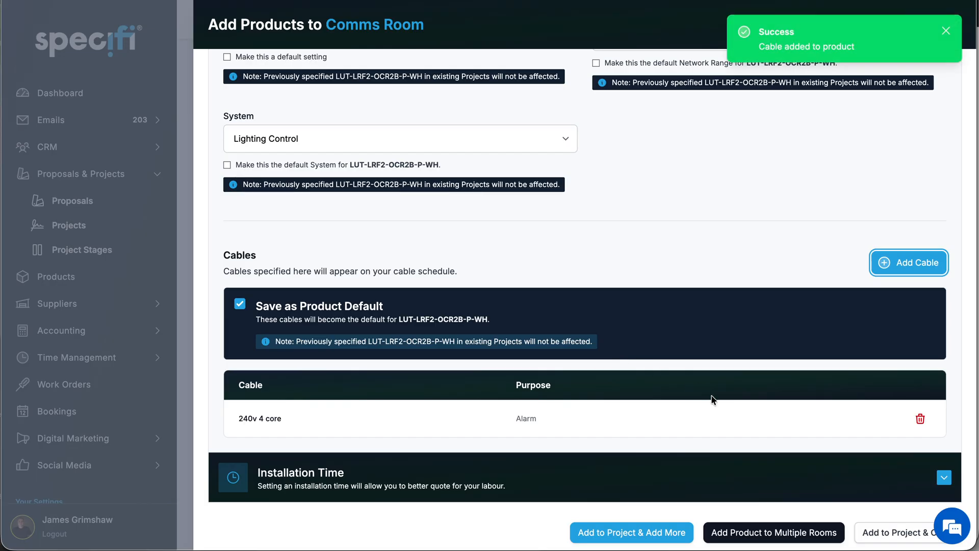
- Set the sensor's installation time to 20 minutes for Installer, 30 for Programmer and 10 for Manager, and save it as the product's default
scroll(712, 399, down, 1)
click(944, 473)
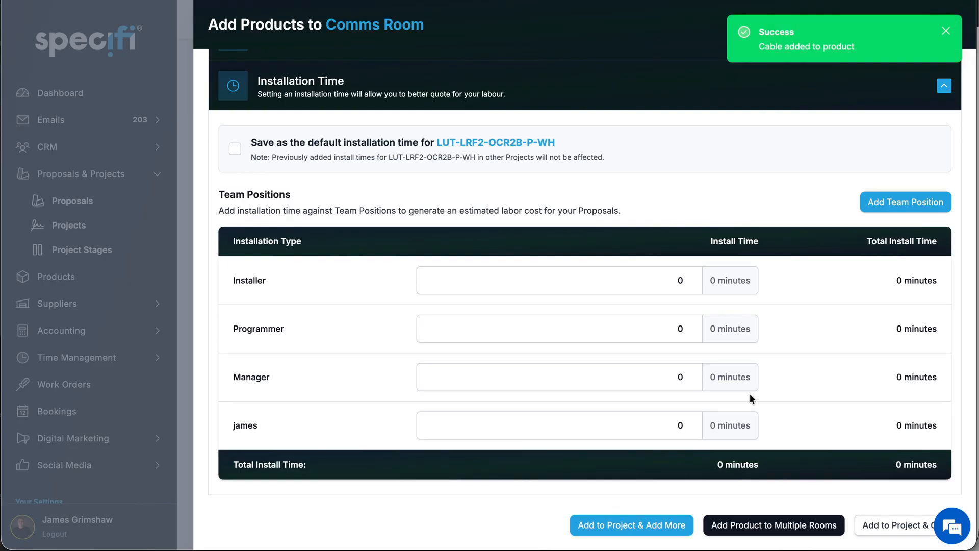
scroll(750, 395, up, 3)
scroll(749, 394, down, 1)
scroll(749, 395, up, 1)
scroll(749, 394, down, 1)
scroll(749, 394, up, 1)
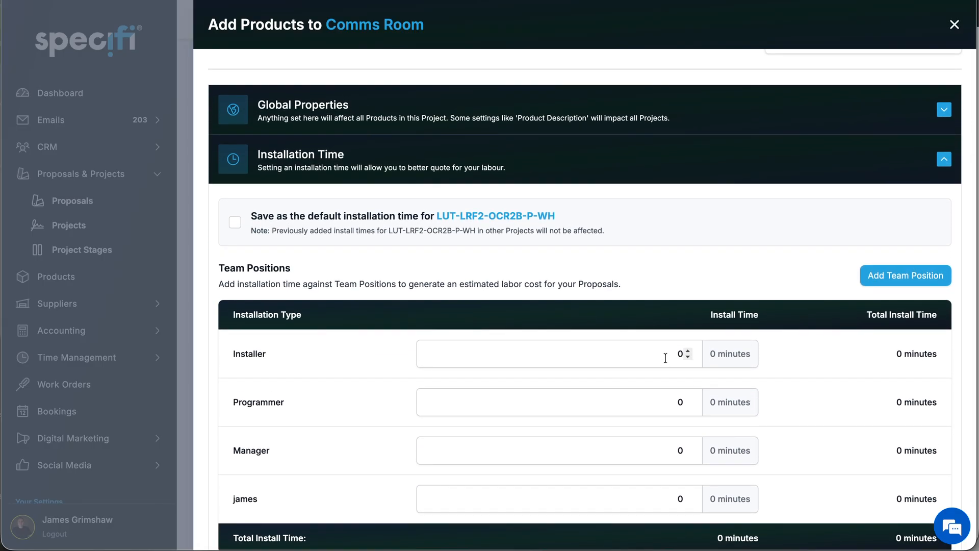
click(666, 357)
text(2)
click(665, 403)
text(3)
click(659, 453)
text(1)
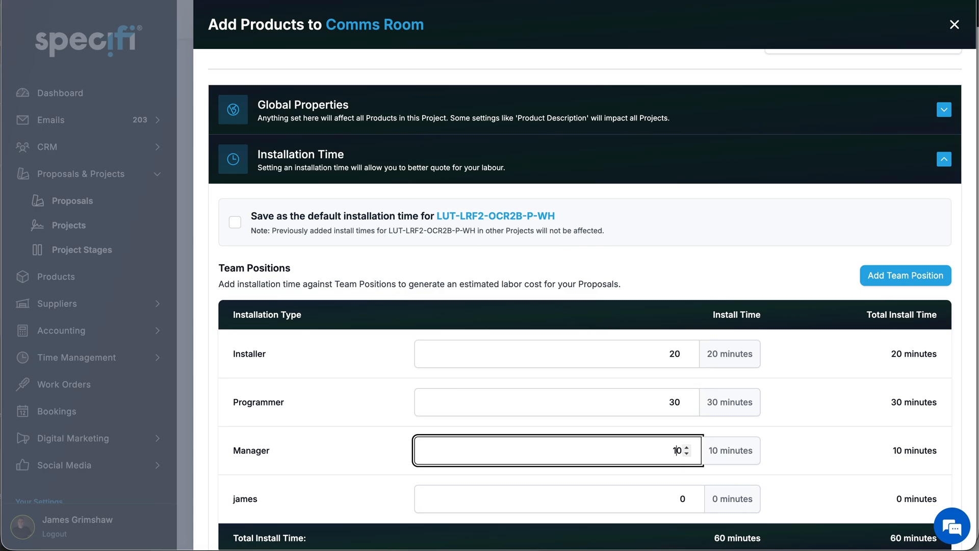
click(236, 222)
scroll(579, 339, down, 2)
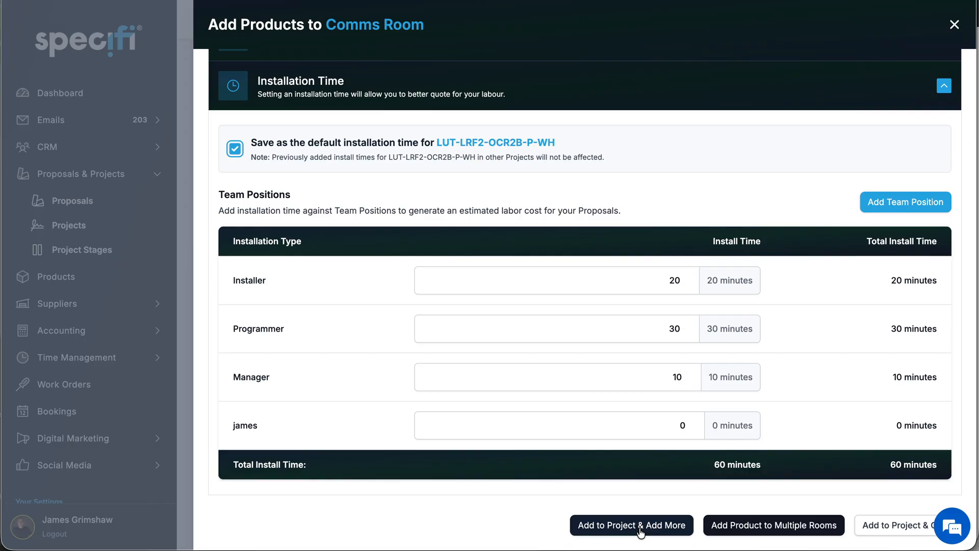
- Add one sensor to the Comms Room through the multiple-room selection, after trying and clearing the Dining and Office rooms
click(768, 533)
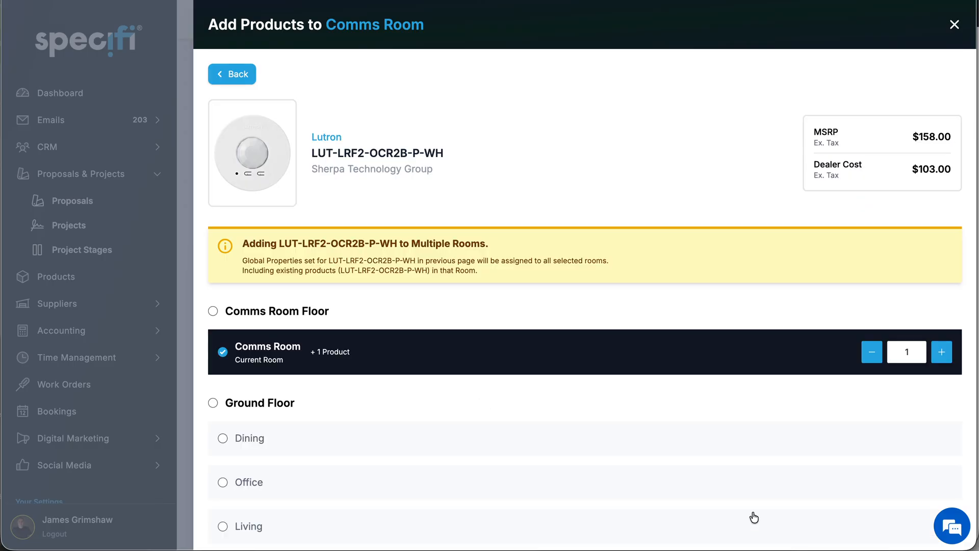
scroll(613, 433, down, 3)
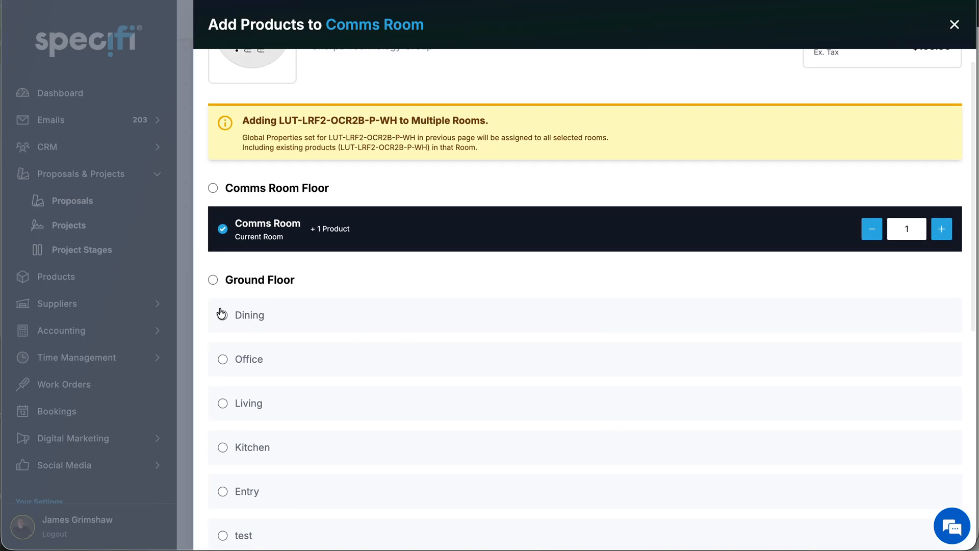
click(222, 314)
click(223, 367)
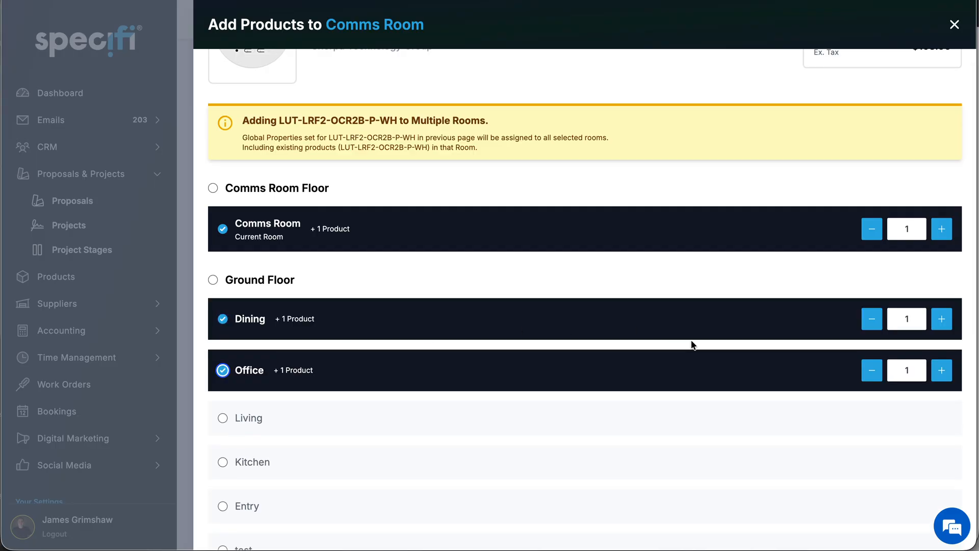
click(942, 322)
click(872, 322)
click(222, 371)
scroll(481, 394, down, 9)
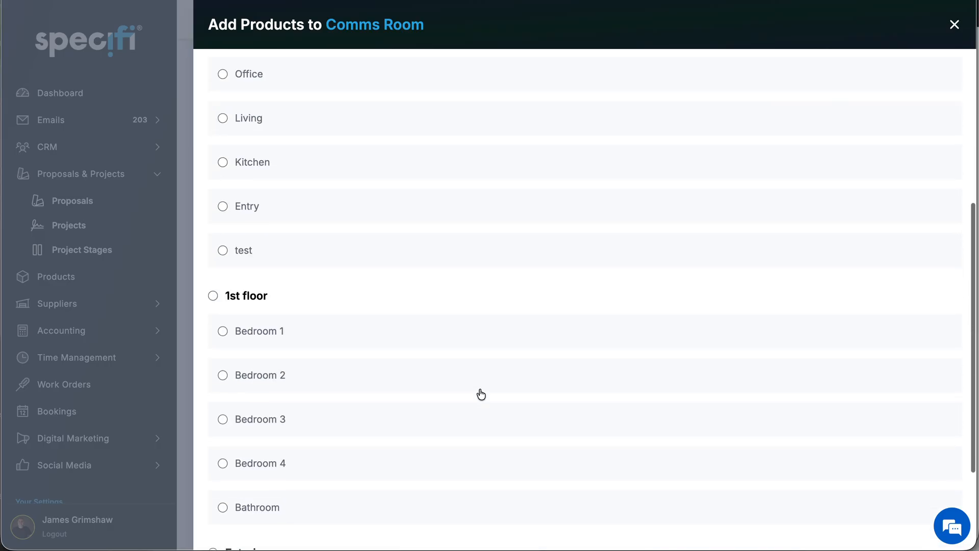
click(846, 525)
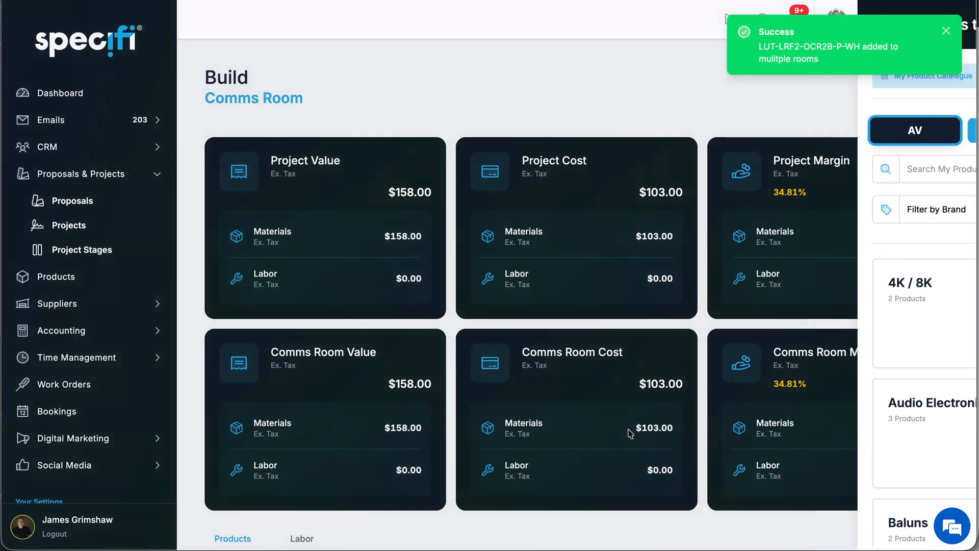
- Review the labor time breakdown on the sensor's Comms Room card, and open and re-save its product settings
scroll(630, 431, down, 5)
scroll(629, 430, down, 7)
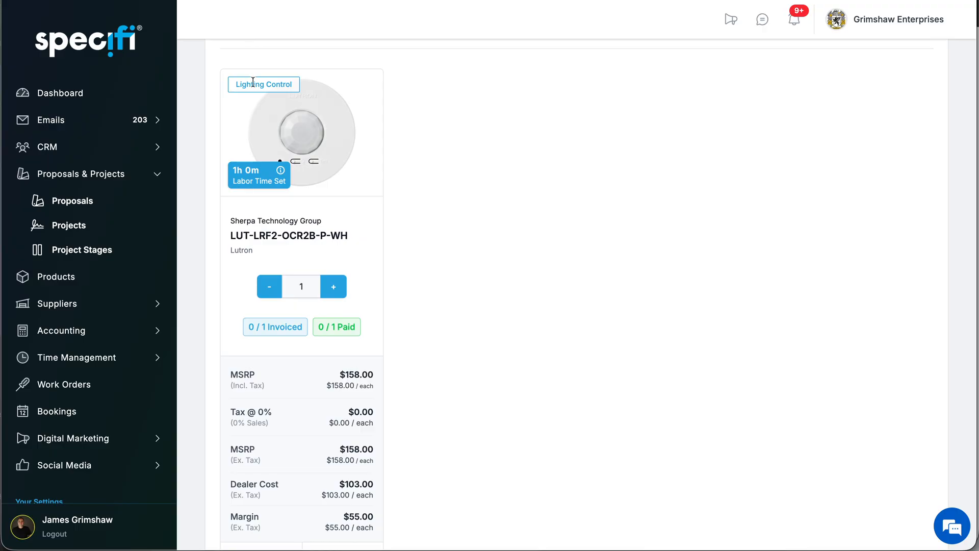
mouse_move(259, 178)
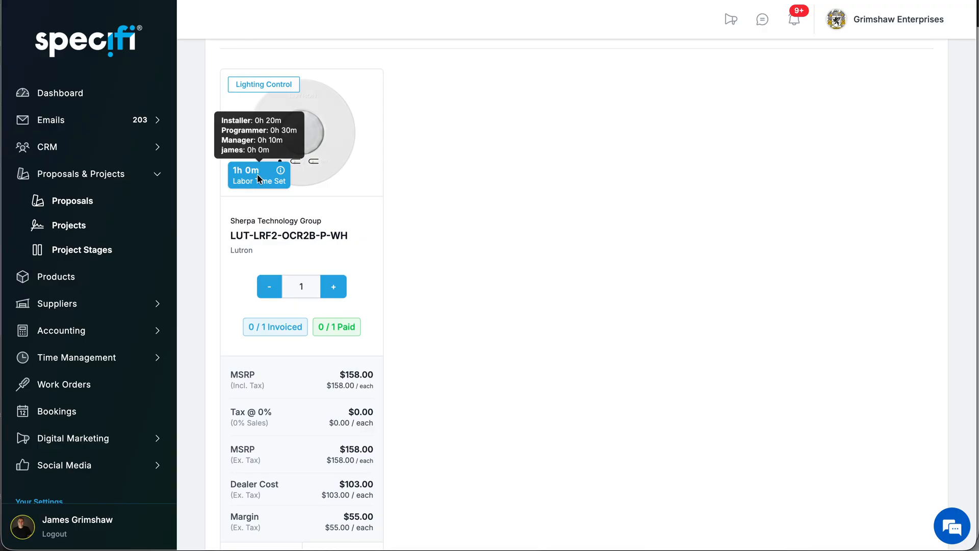
scroll(497, 243, down, 3)
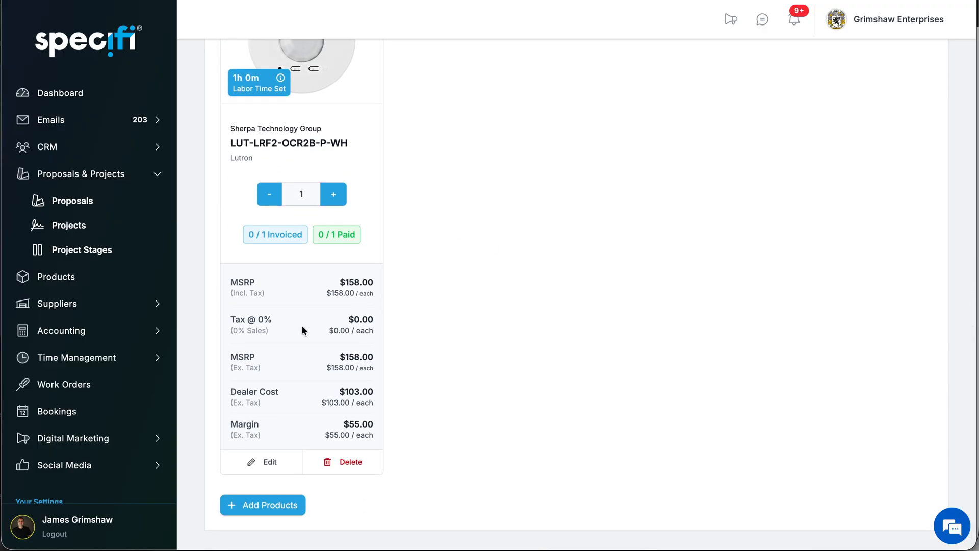
click(270, 464)
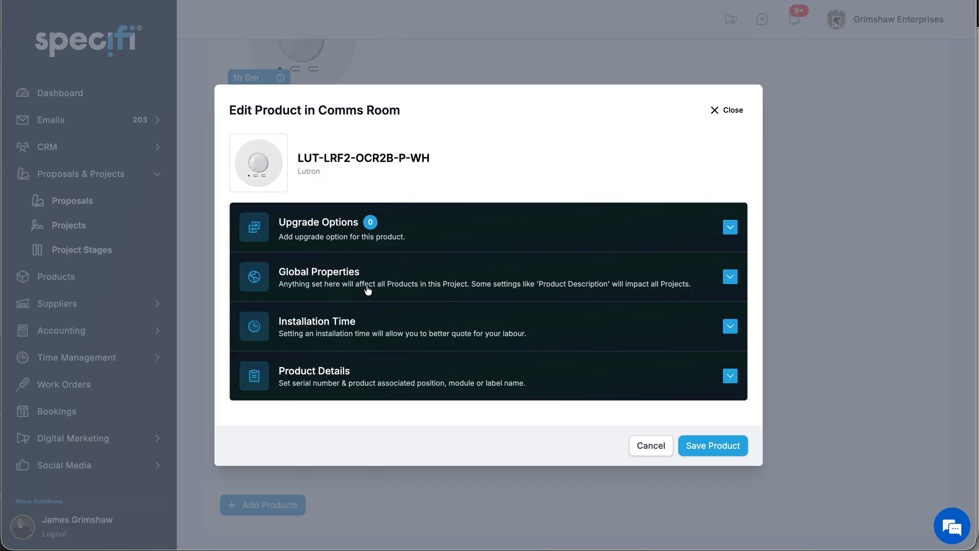
click(714, 449)
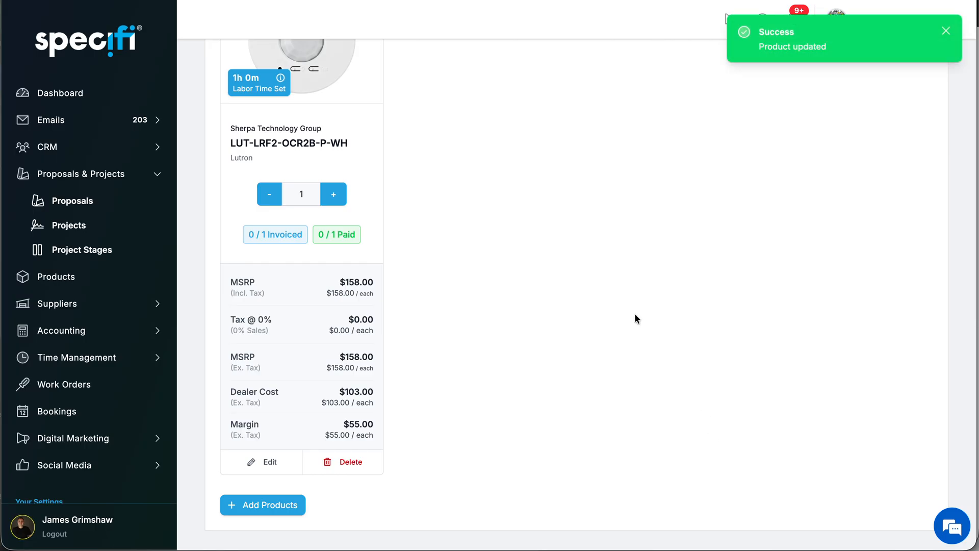
scroll(635, 315, up, 9)
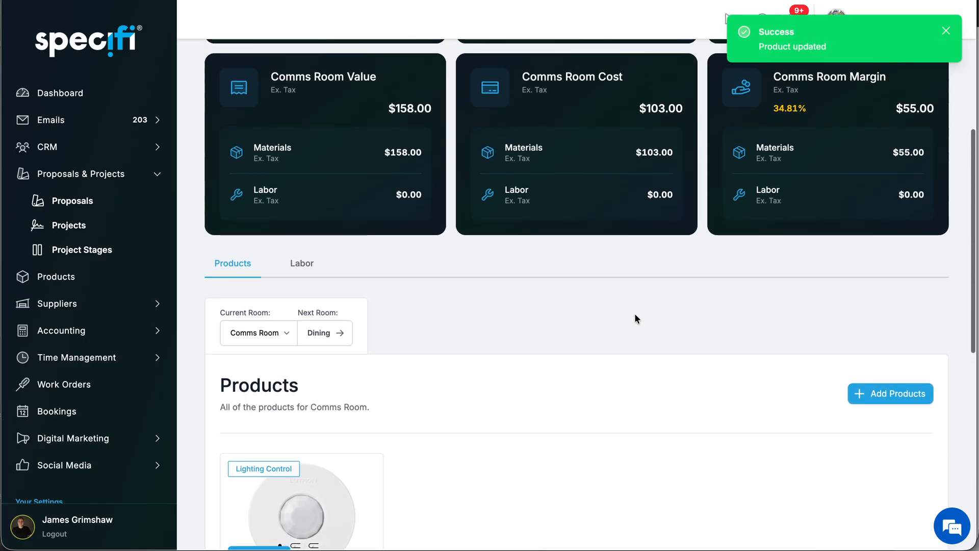
scroll(634, 314, down, 3)
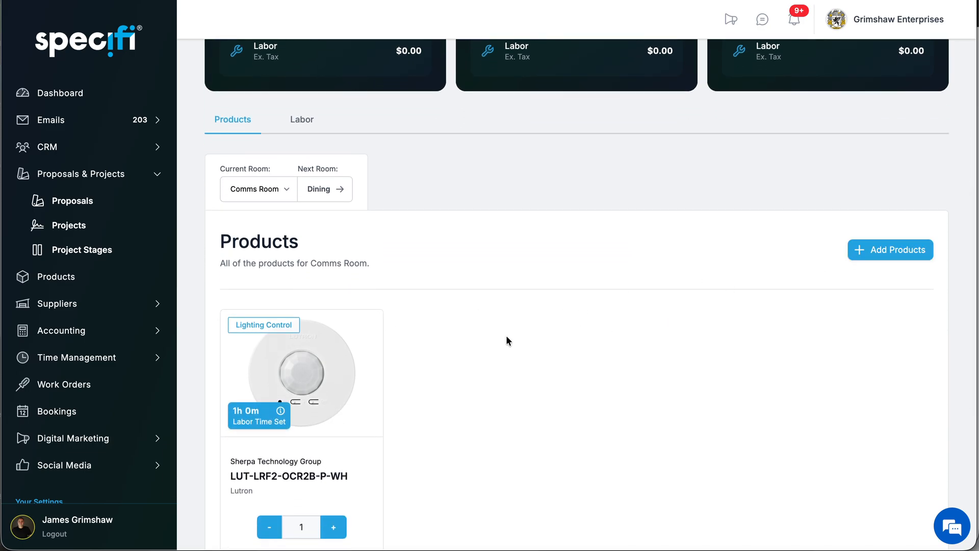
scroll(503, 338, down, 4)
scroll(503, 338, up, 8)
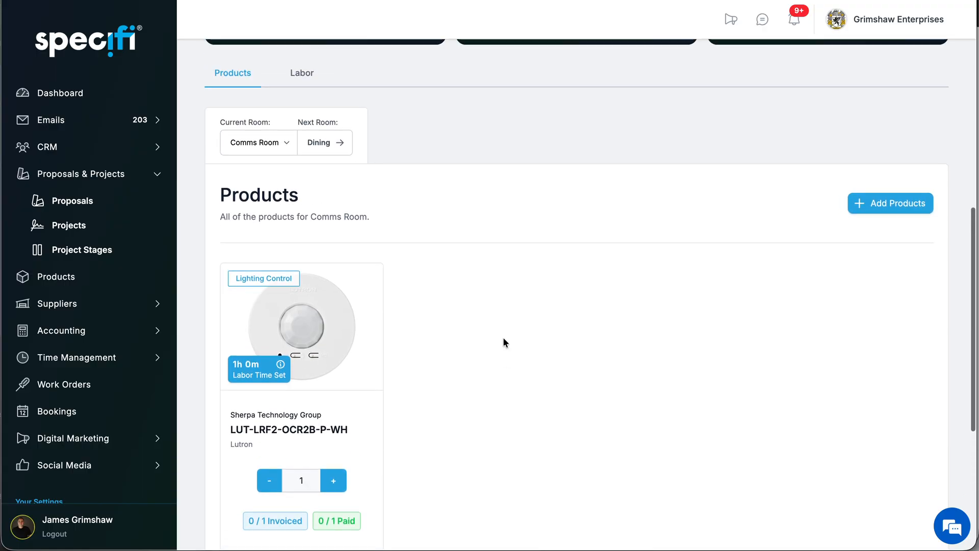
scroll(503, 338, up, 4)
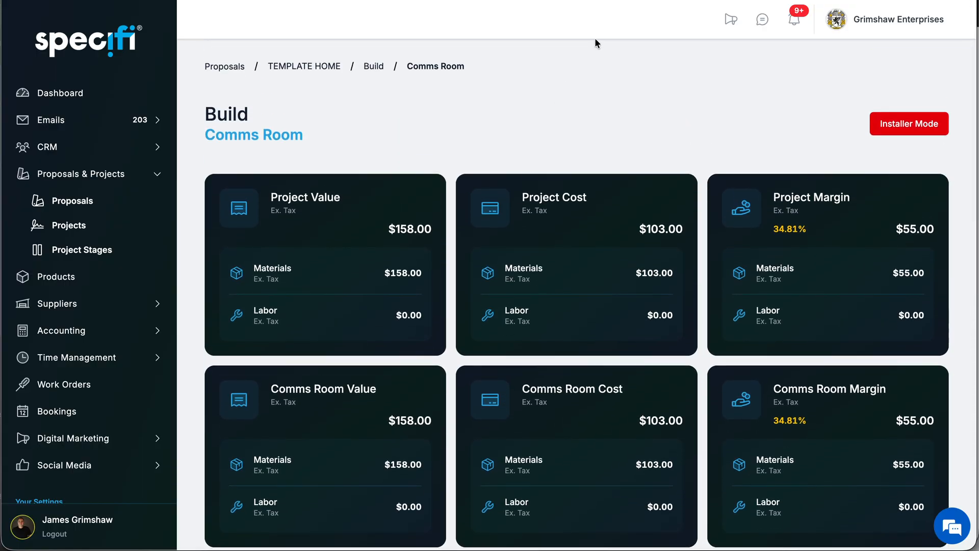